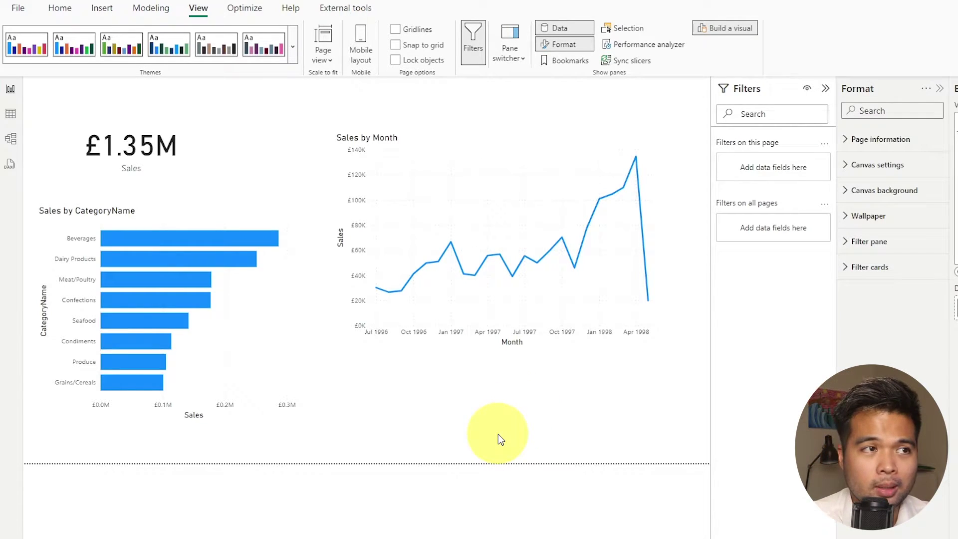
Collapse the Filters, Format and Build a visual panes to widen the report canvas
click(826, 88)
click(914, 88)
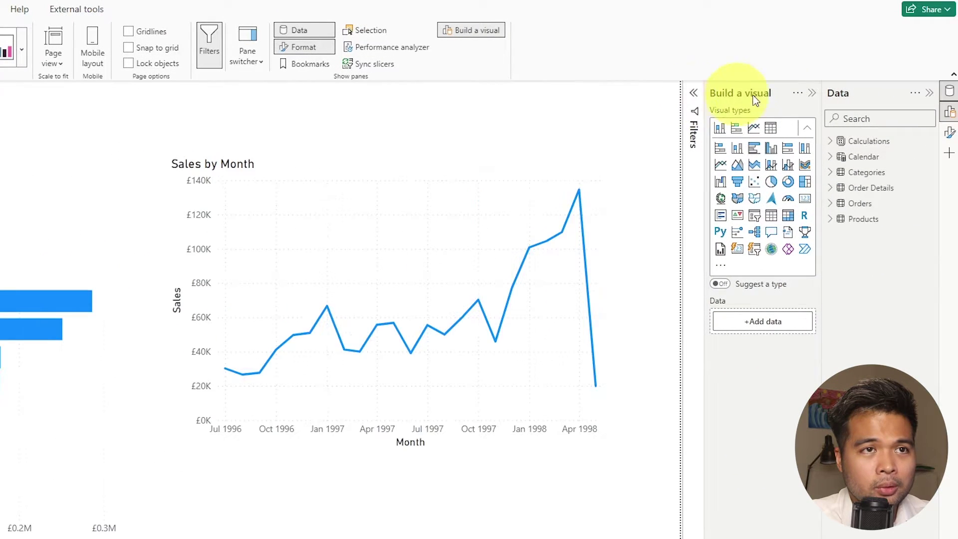
click(811, 95)
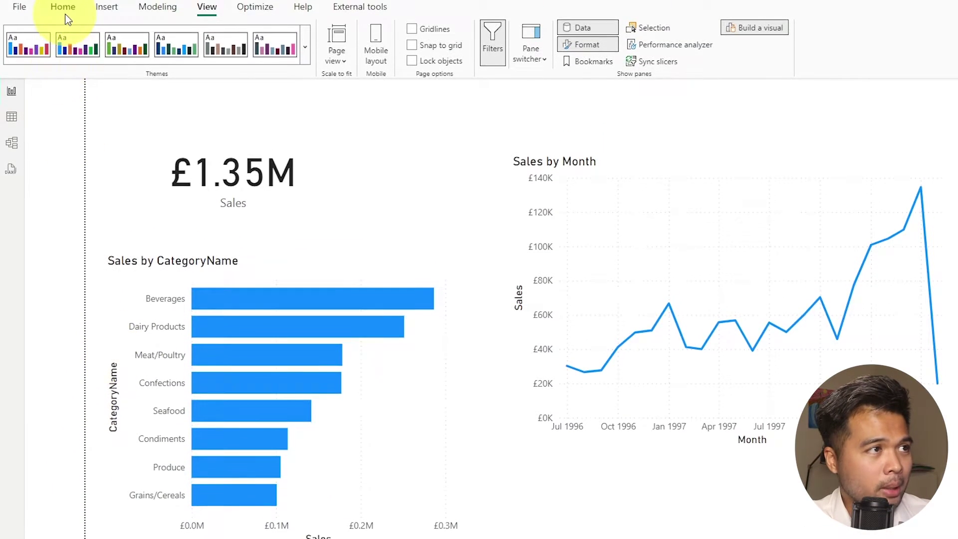
Browse the Home and Insert ribbons, then switch the page to Mobile layout from View
click(65, 9)
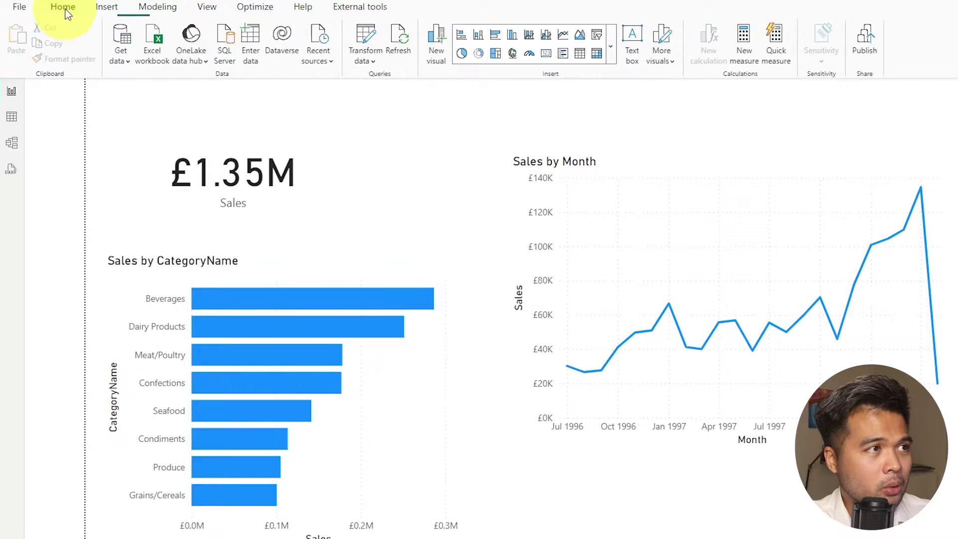
click(111, 7)
click(206, 7)
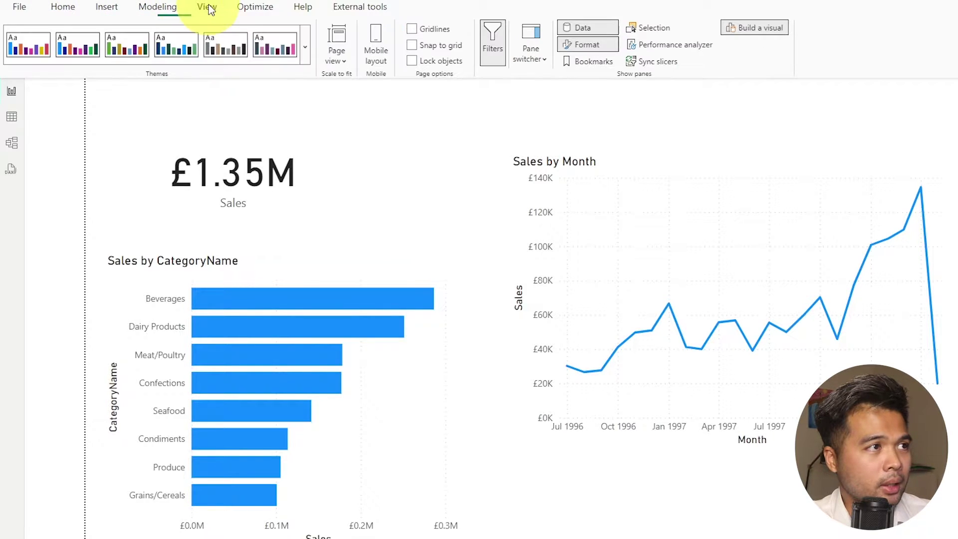
click(378, 39)
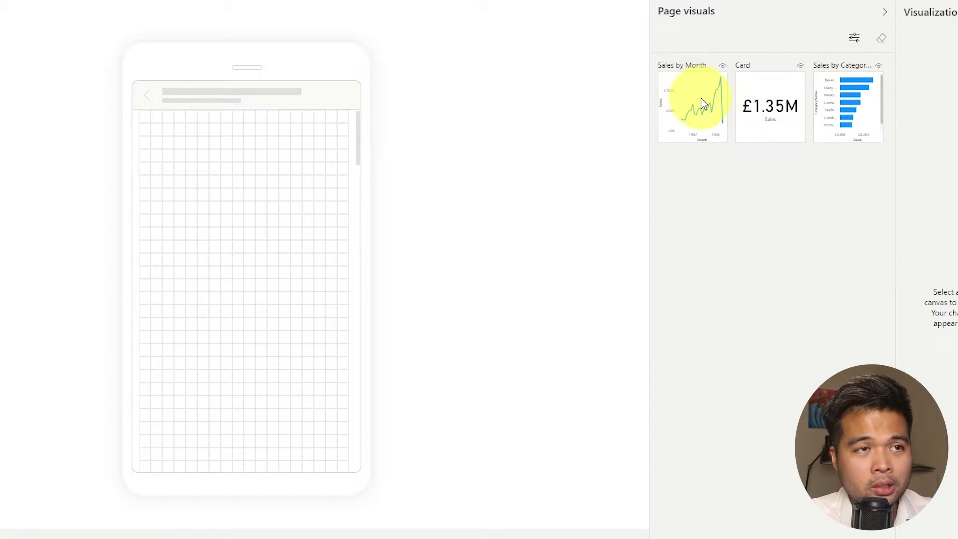
Place and size the Sales by Month line chart on the phone canvas, enabling Snap to grid
drag(700, 98, 332, 174)
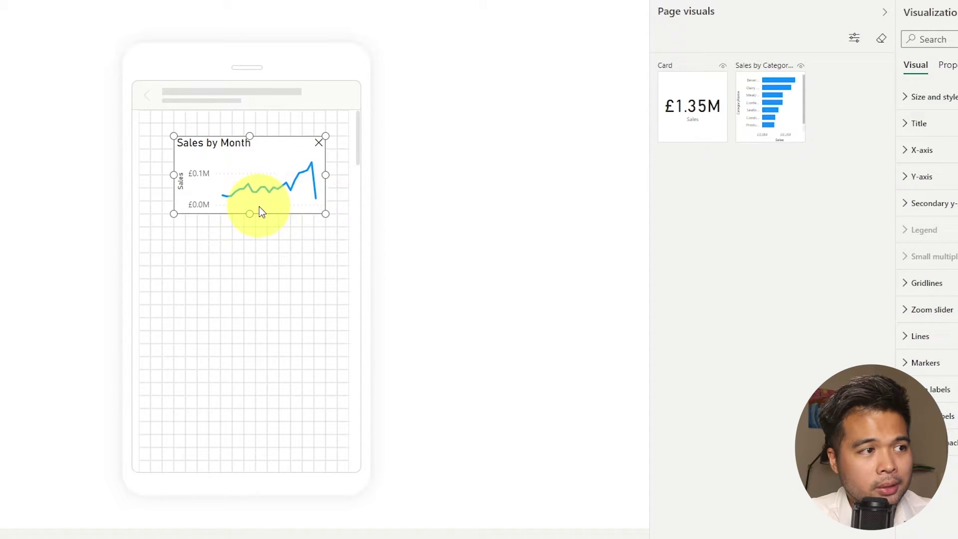
drag(260, 208, 257, 242)
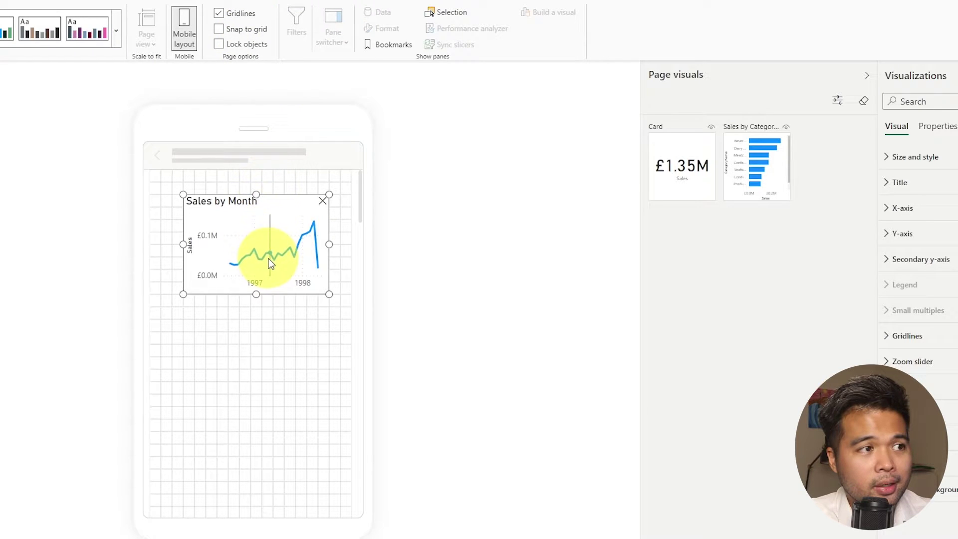
drag(297, 196, 263, 202)
drag(294, 241, 356, 247)
click(239, 30)
drag(282, 216, 289, 292)
Add the Sales by CategoryName bar chart below it, stretched to full phone width
drag(758, 166, 208, 412)
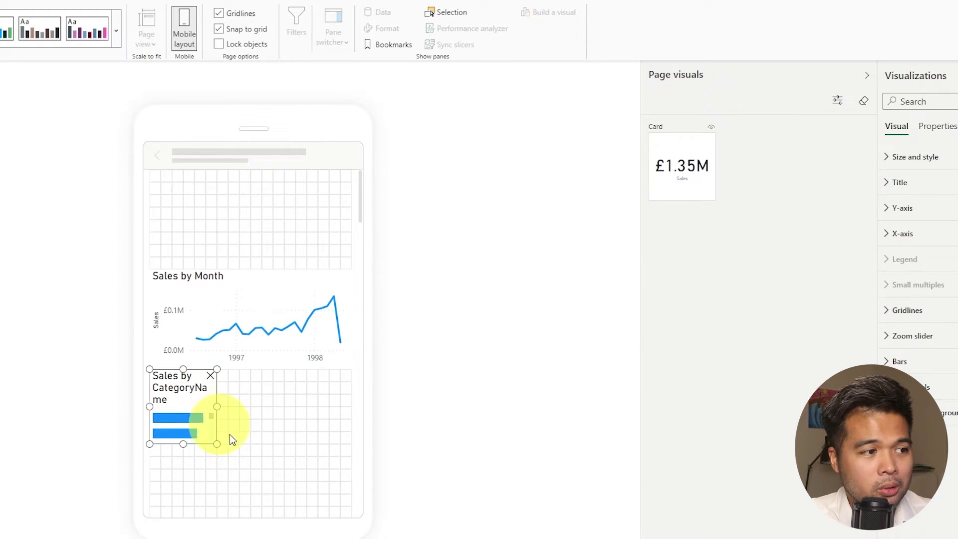
drag(219, 447, 369, 514)
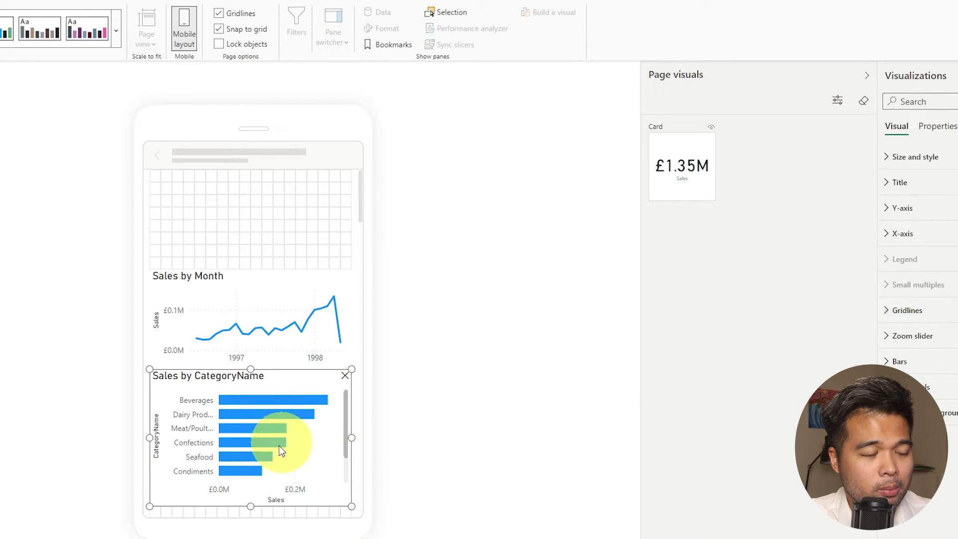
scroll(272, 492, down, 2)
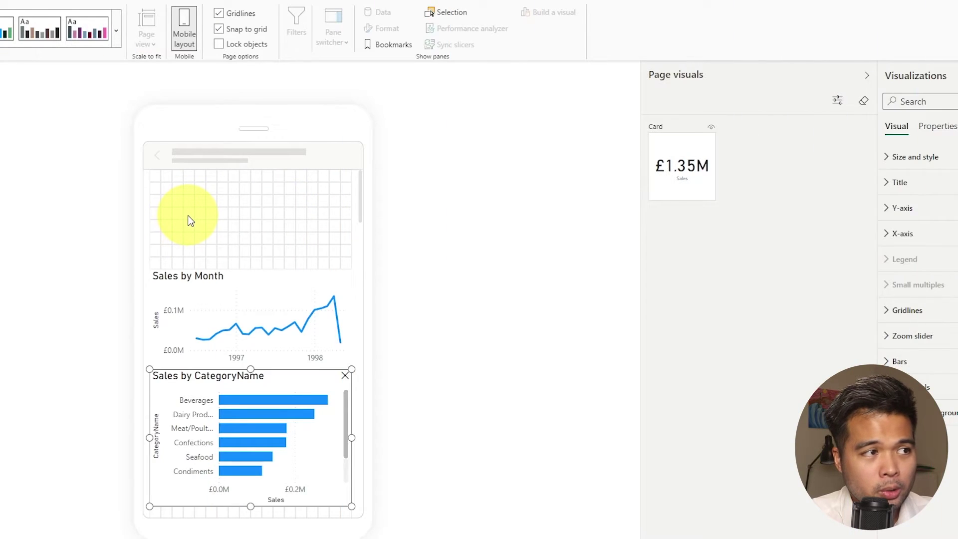
Deselect the chart, then cross-filter by the Confections bar and finally the Dairy Products bar
click(188, 220)
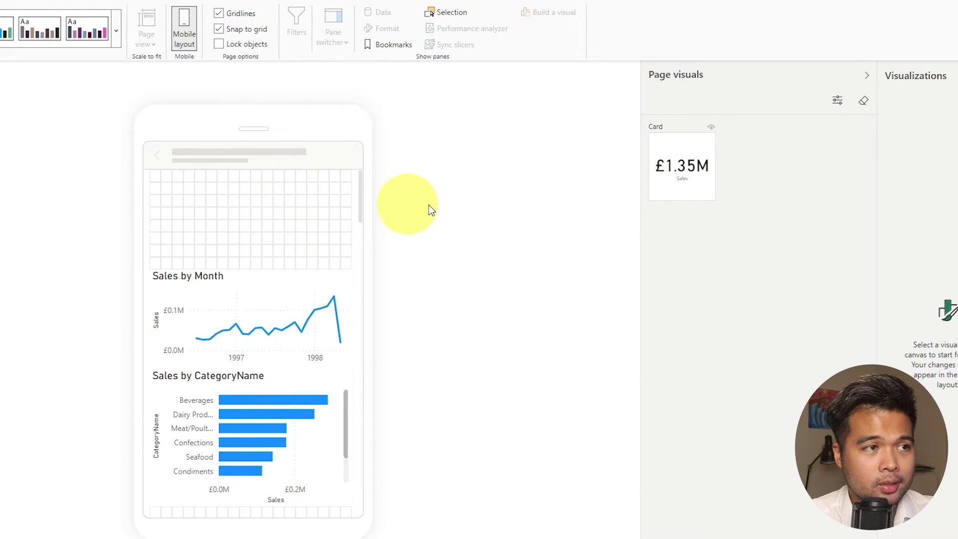
click(242, 442)
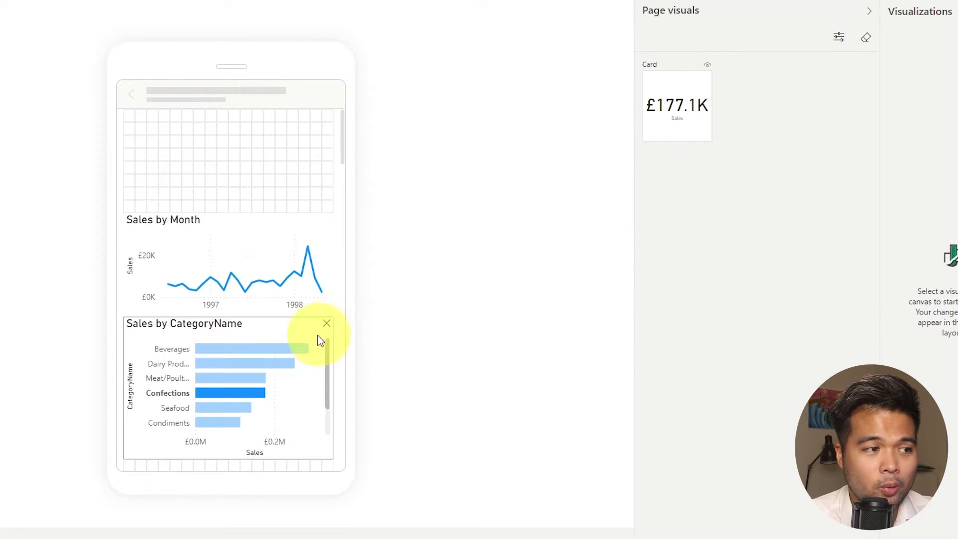
click(276, 365)
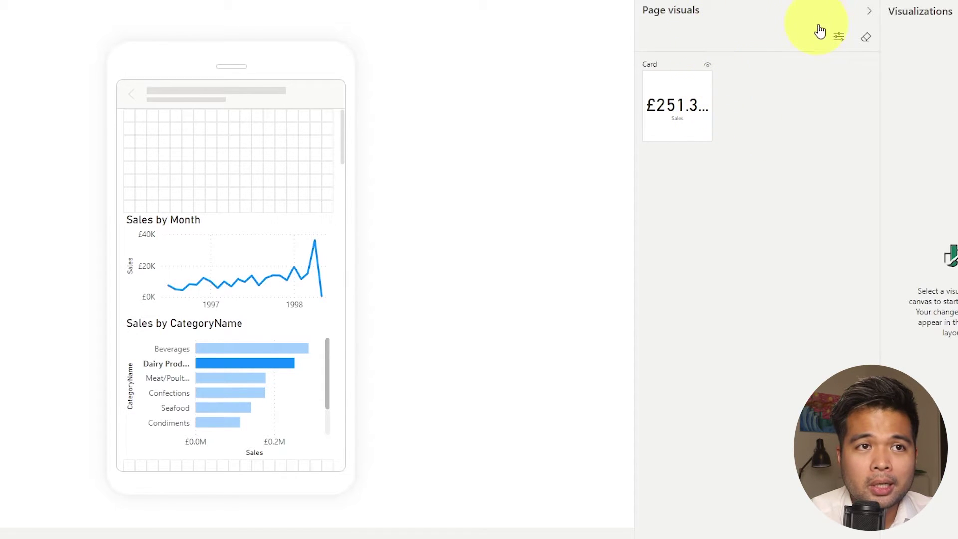
Remove all visuals from the phone layout, then confirm Page visuals still lists All visuals
click(865, 40)
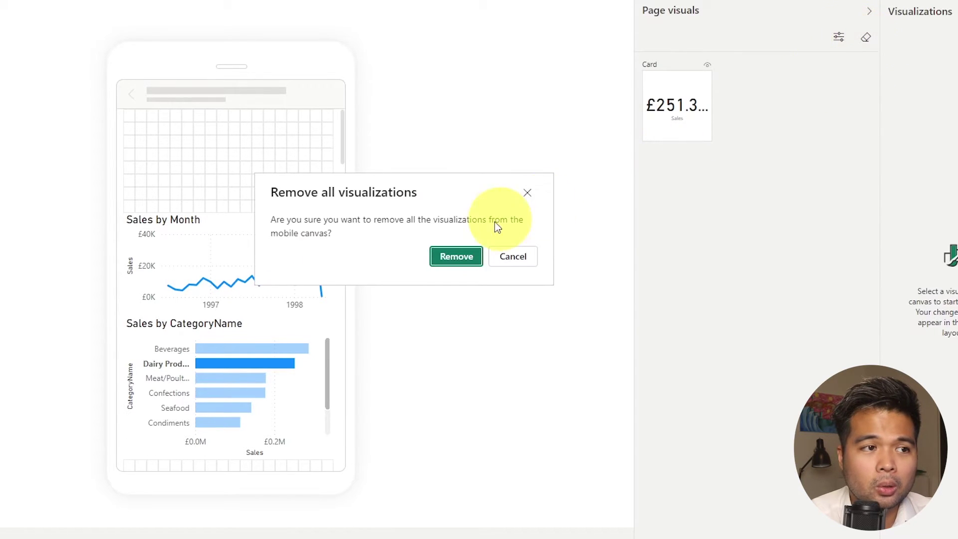
click(445, 257)
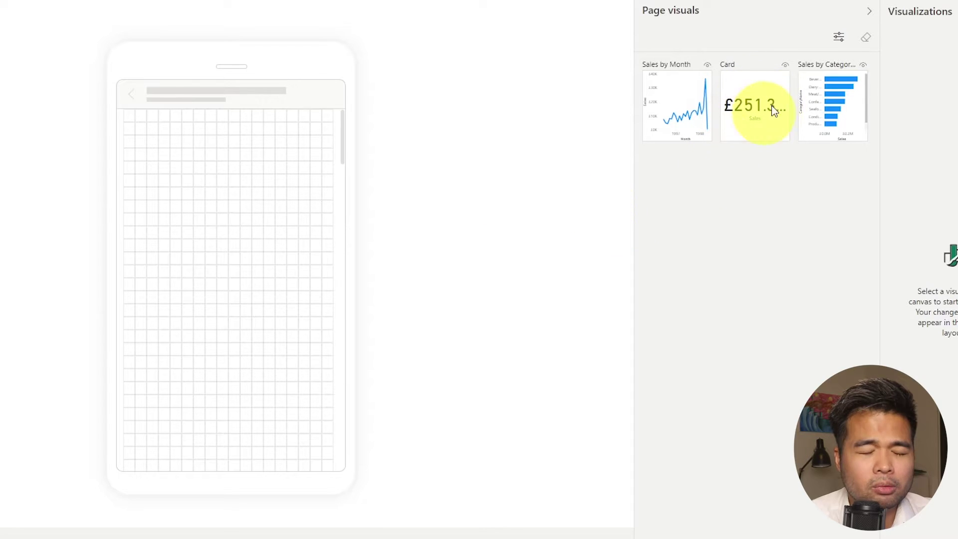
click(839, 40)
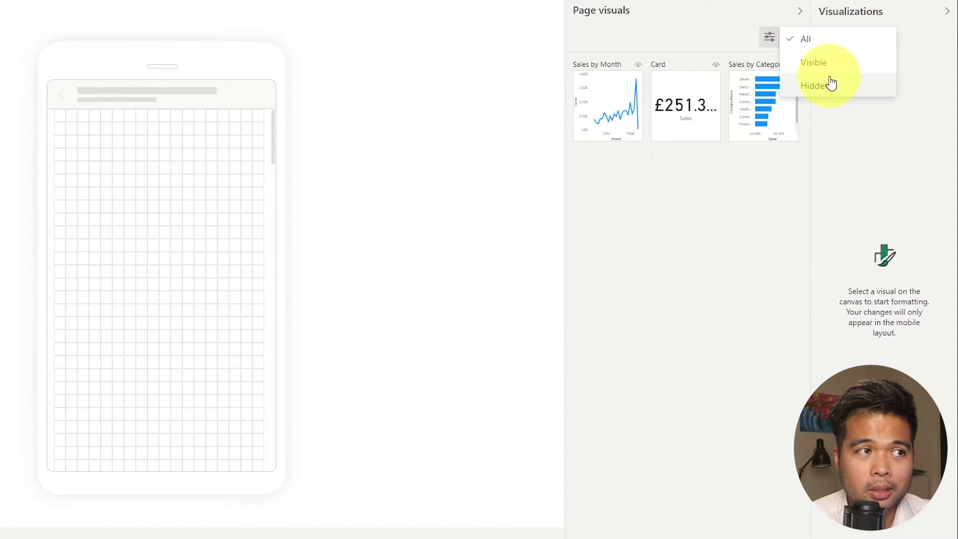
click(672, 178)
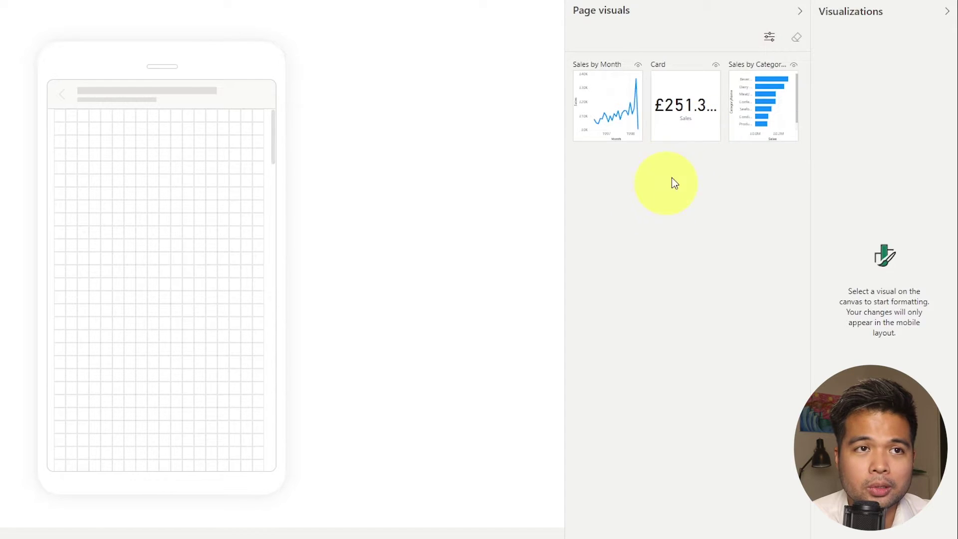
click(767, 37)
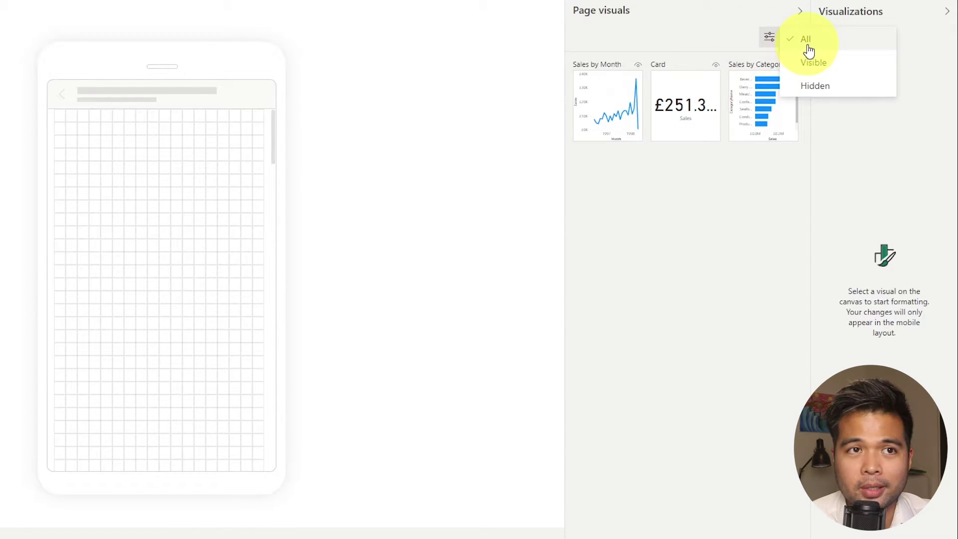
click(729, 192)
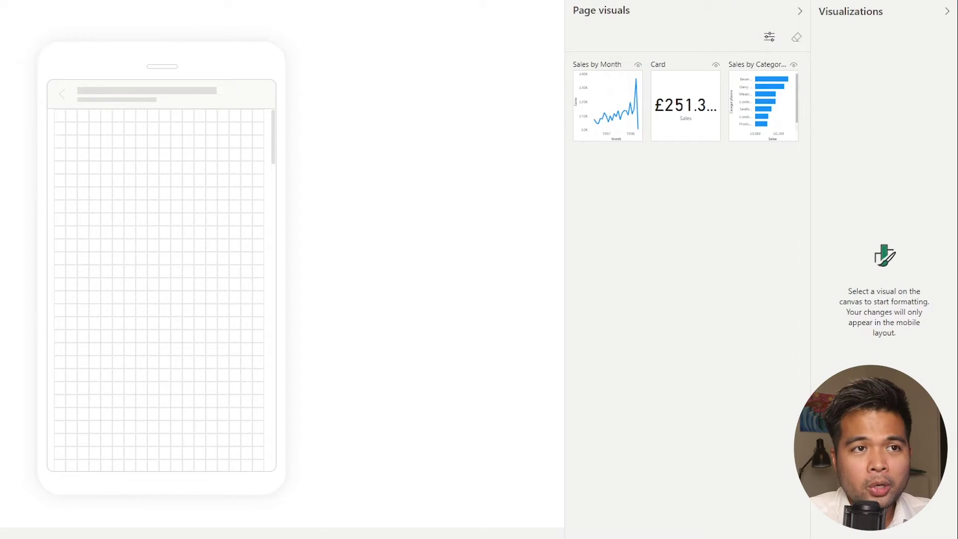
Stack the Card, Sales by CategoryName bar chart and Sales by Month line chart on the phone canvas
drag(671, 107, 273, 143)
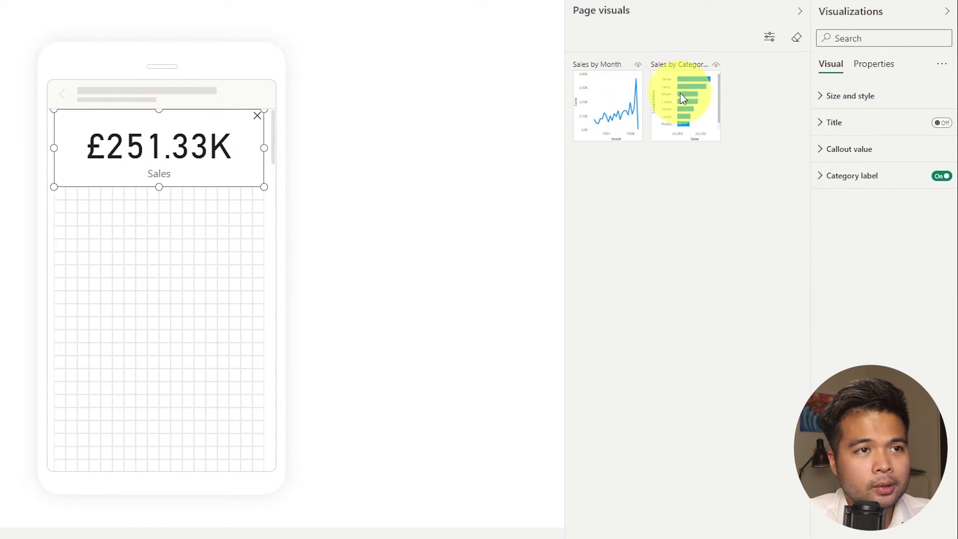
drag(683, 97, 274, 319)
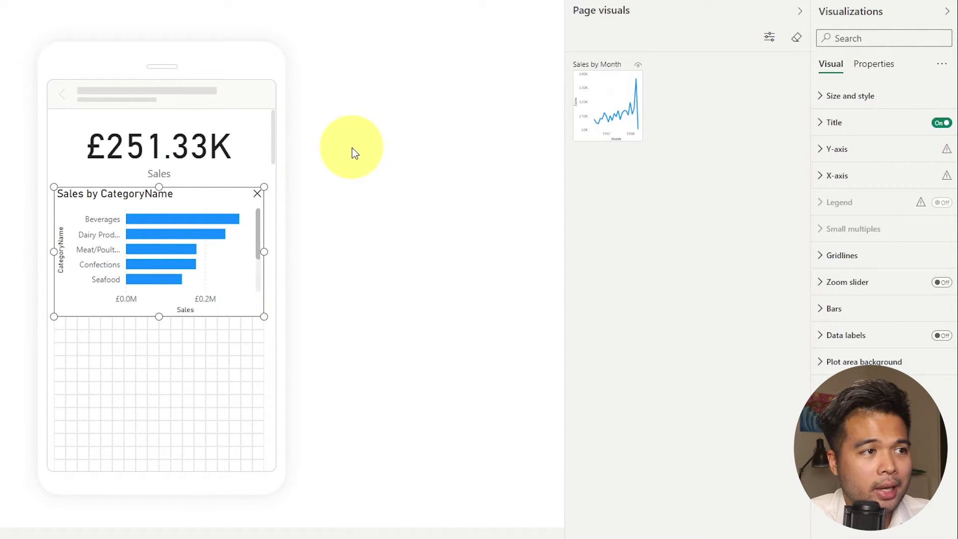
drag(594, 122, 272, 481)
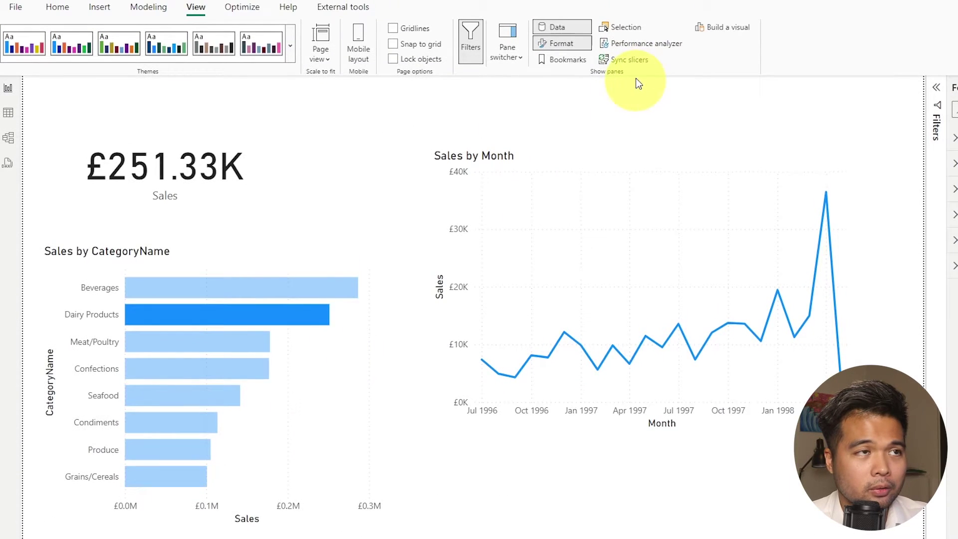
Return to mobile layout and open the Selection pane showing the visuals' layer order
click(60, 519)
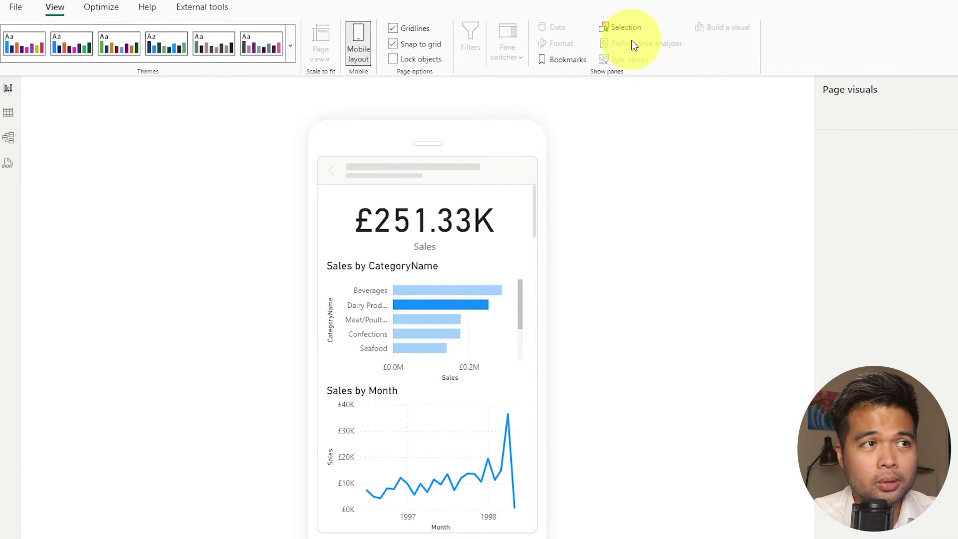
click(636, 27)
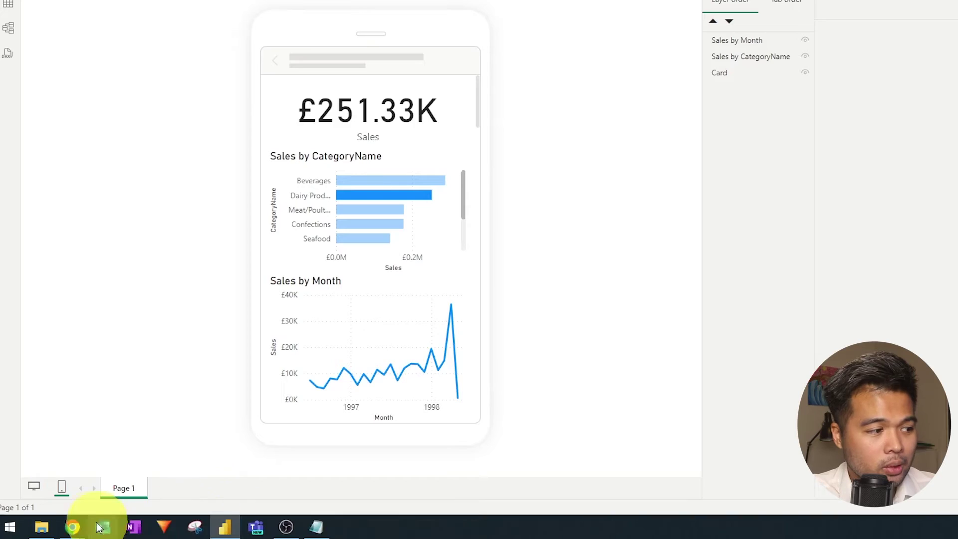
mouse_move(70, 528)
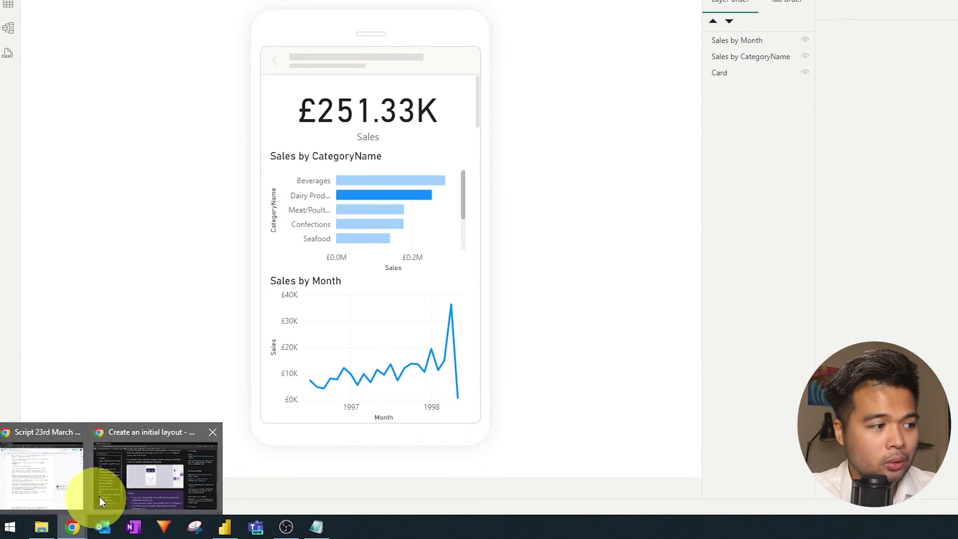
click(160, 480)
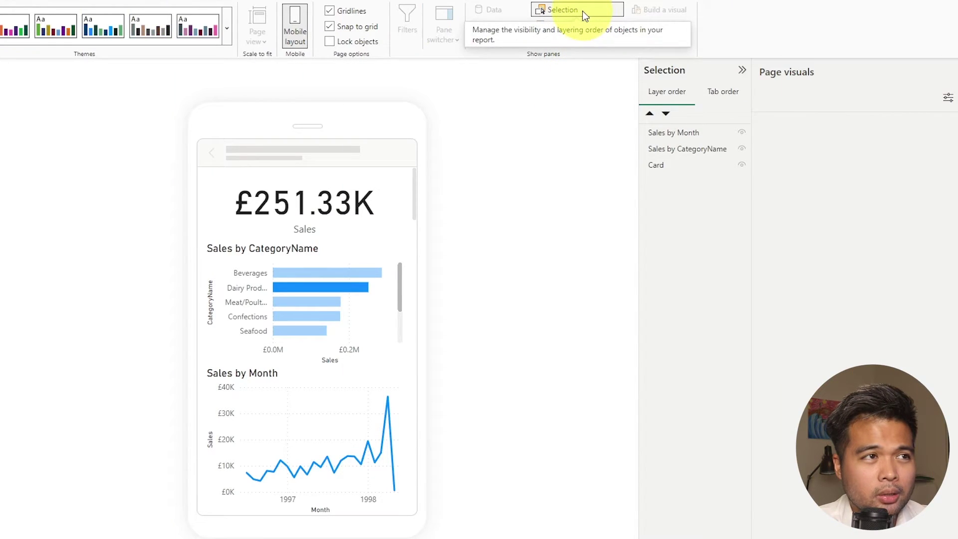
Close the Selection pane and open the Bookmarks pane instead
click(583, 11)
click(505, 43)
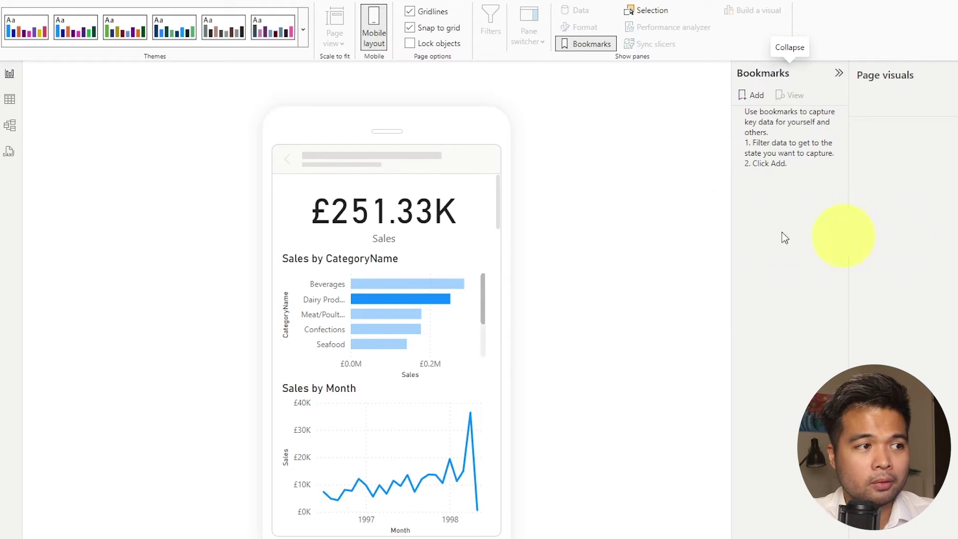
Clear the Dairy Products cross-filter on the bar chart and switch to desktop layout
click(376, 296)
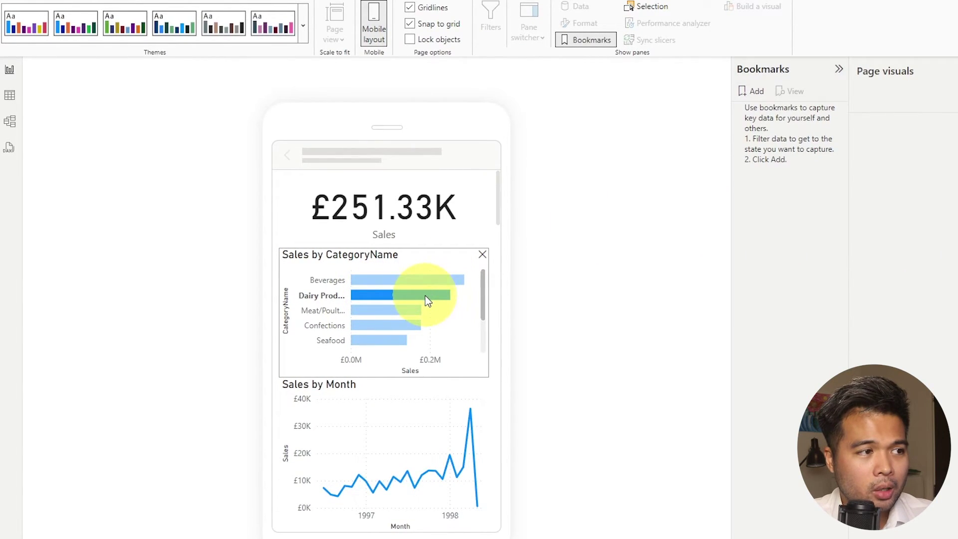
click(425, 295)
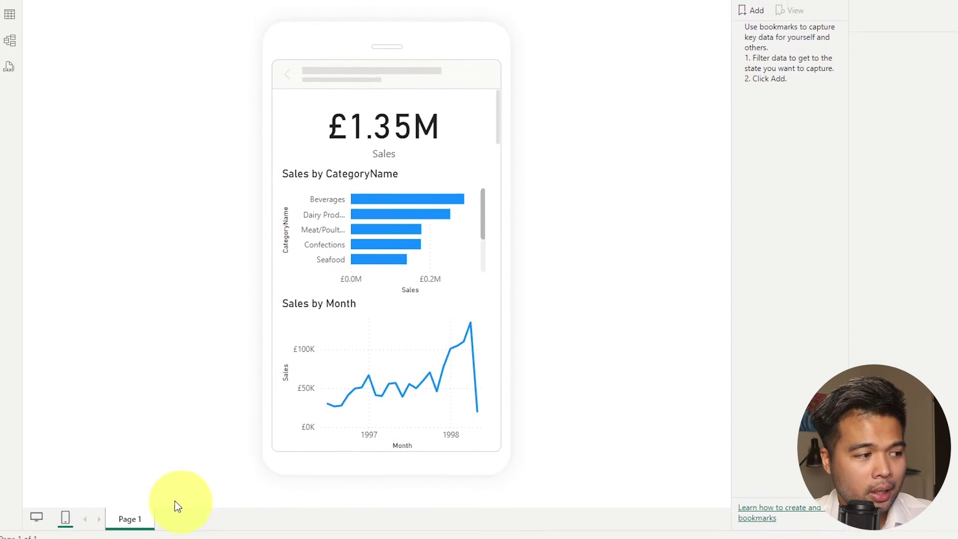
click(38, 510)
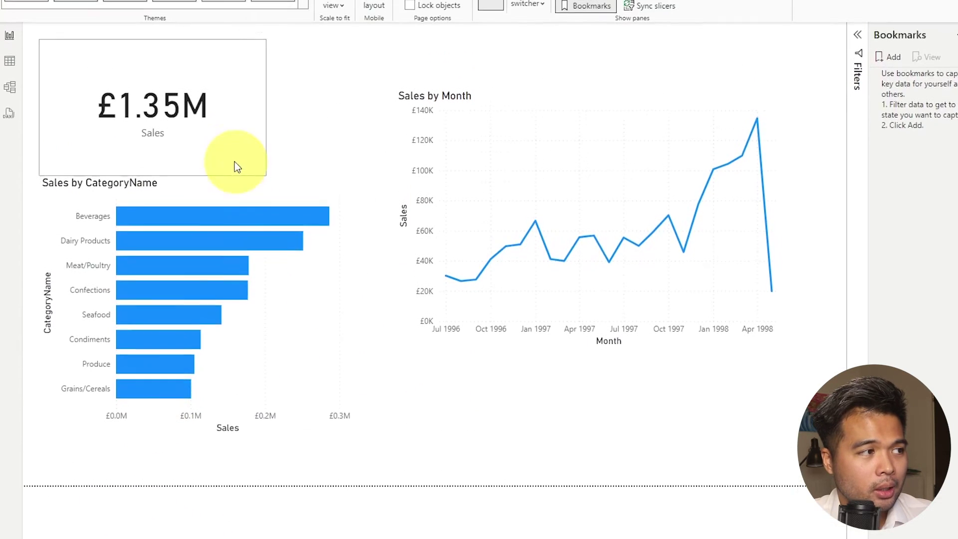
Set the Sales by CategoryName bar colour to black on desktop, then return to mobile layout
click(192, 250)
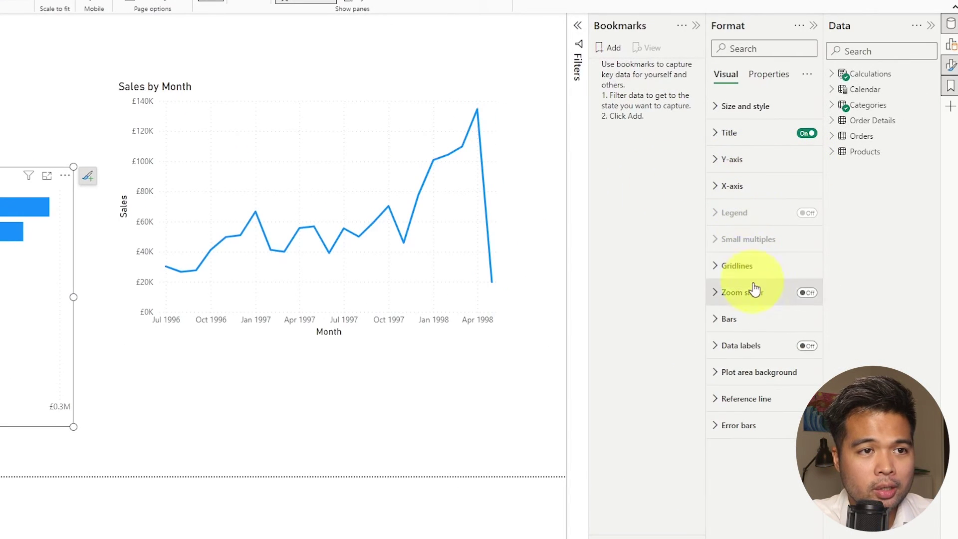
click(737, 328)
click(739, 443)
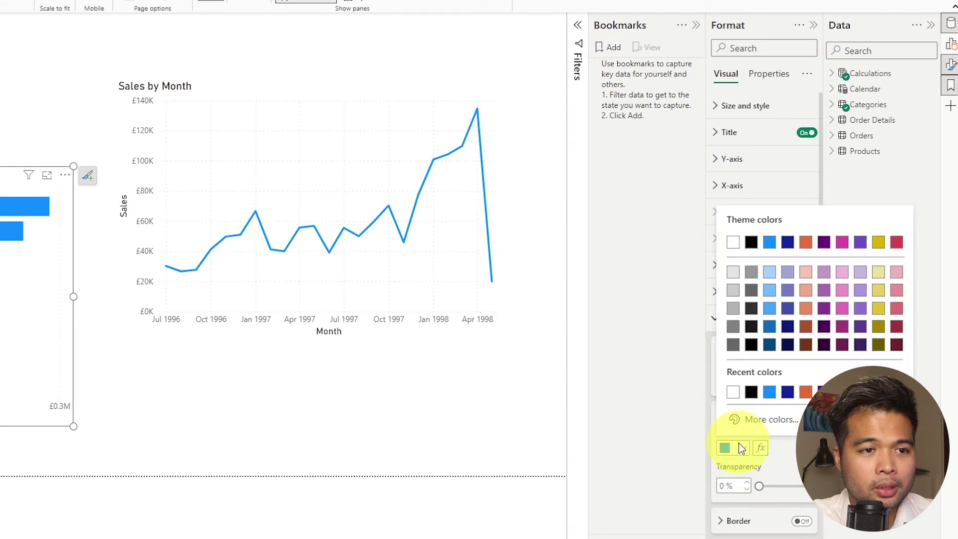
click(752, 393)
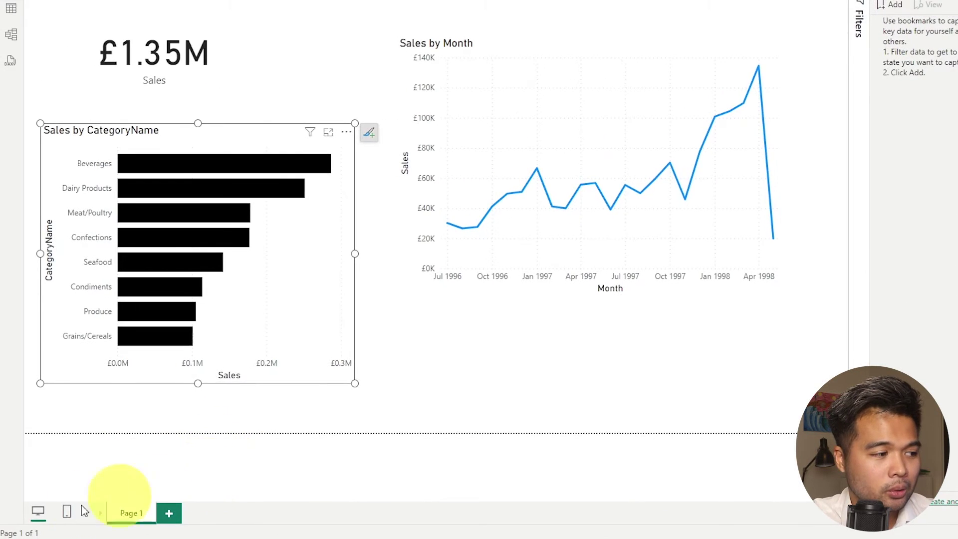
click(66, 513)
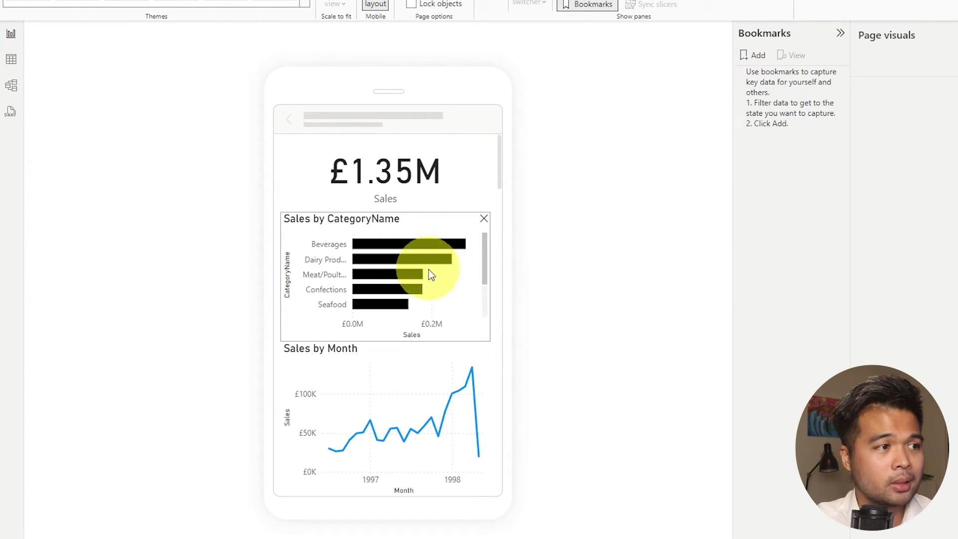
Colour the mobile bar chart's bars Theme color 4 purple, checking desktop still shows black
click(425, 227)
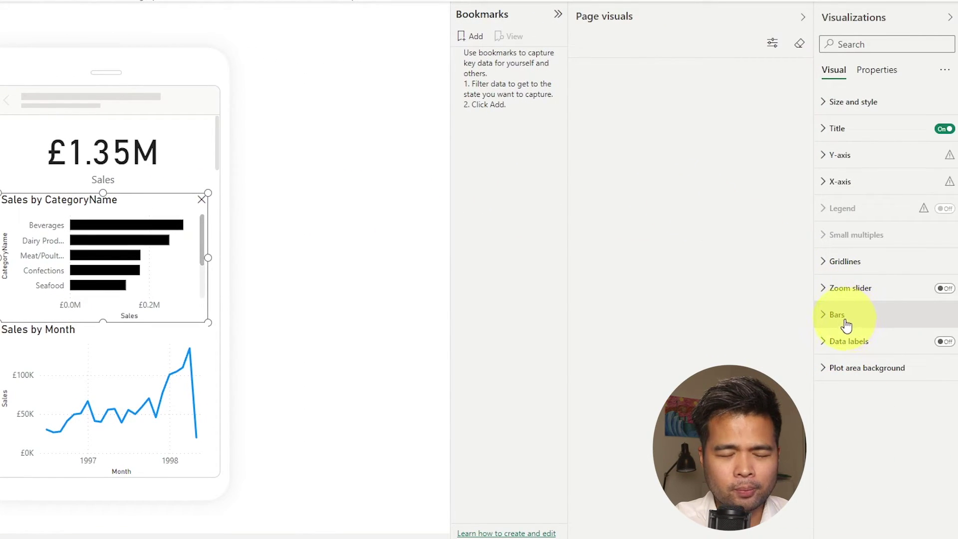
click(847, 325)
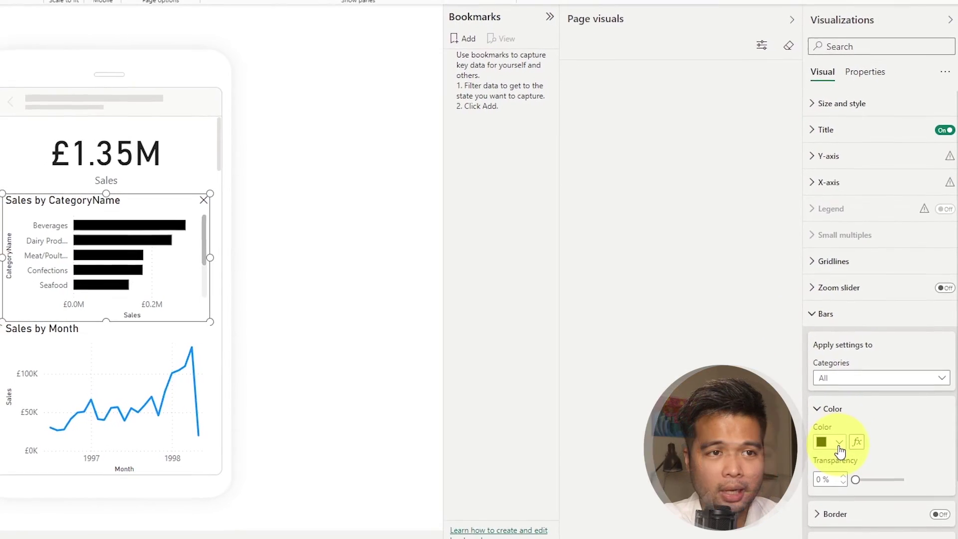
click(843, 439)
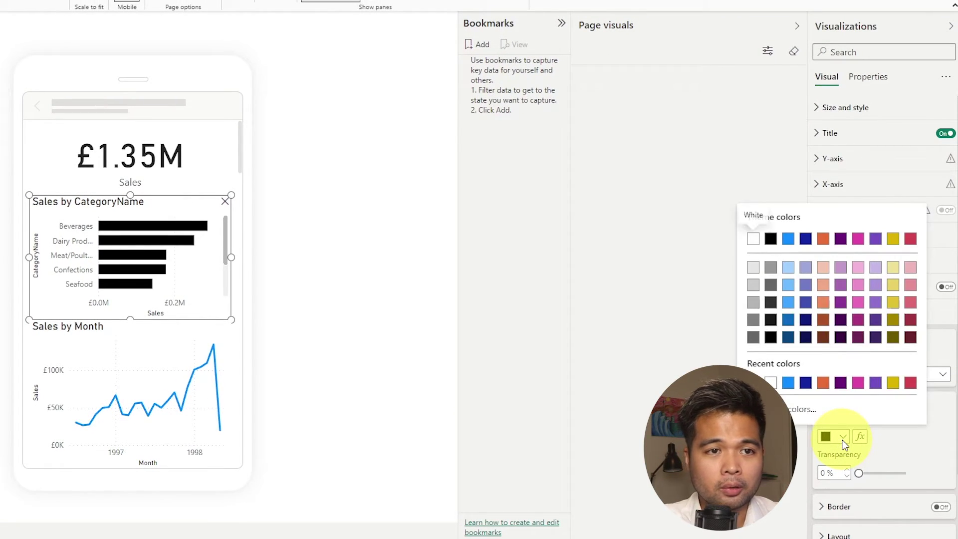
click(840, 240)
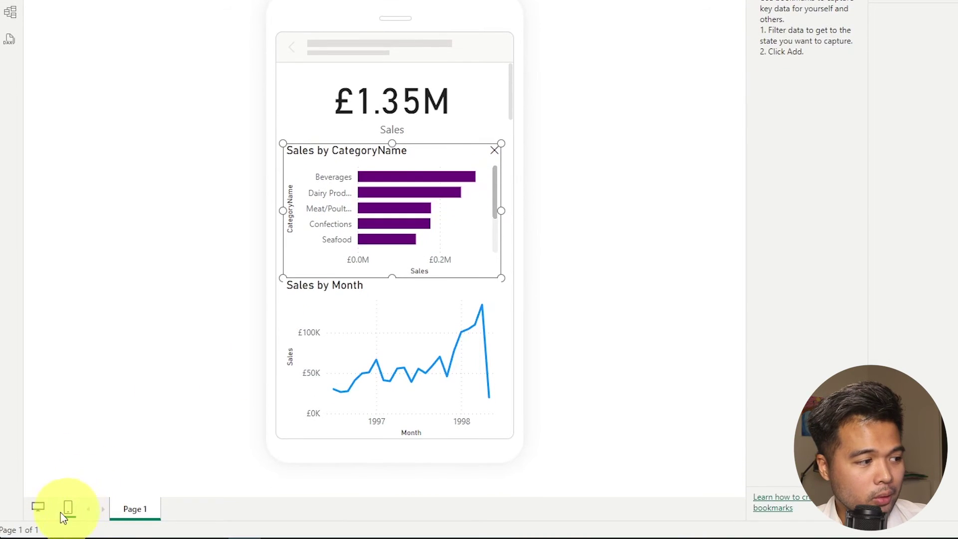
click(40, 516)
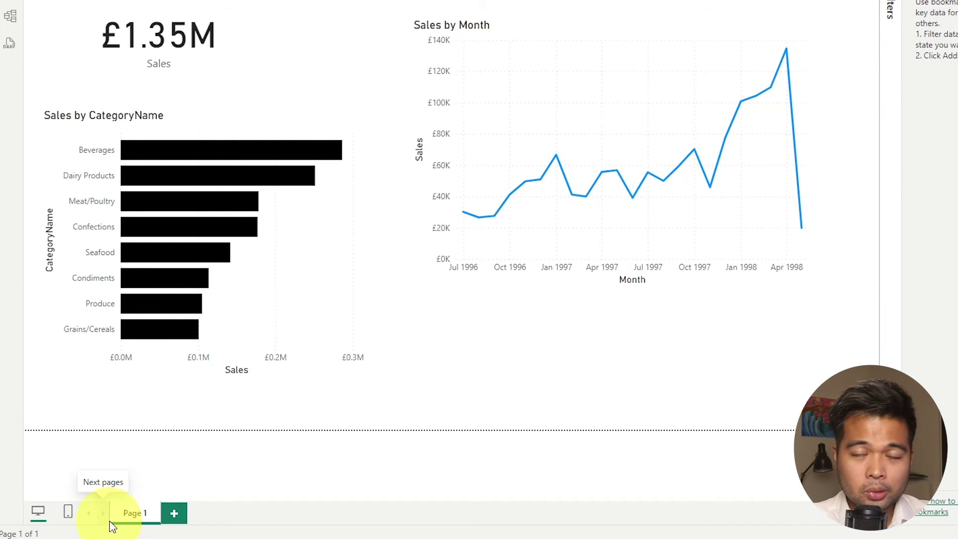
click(70, 514)
Clear the mobile-only purple override on the Sales by CategoryName bars so they turn black again
click(377, 163)
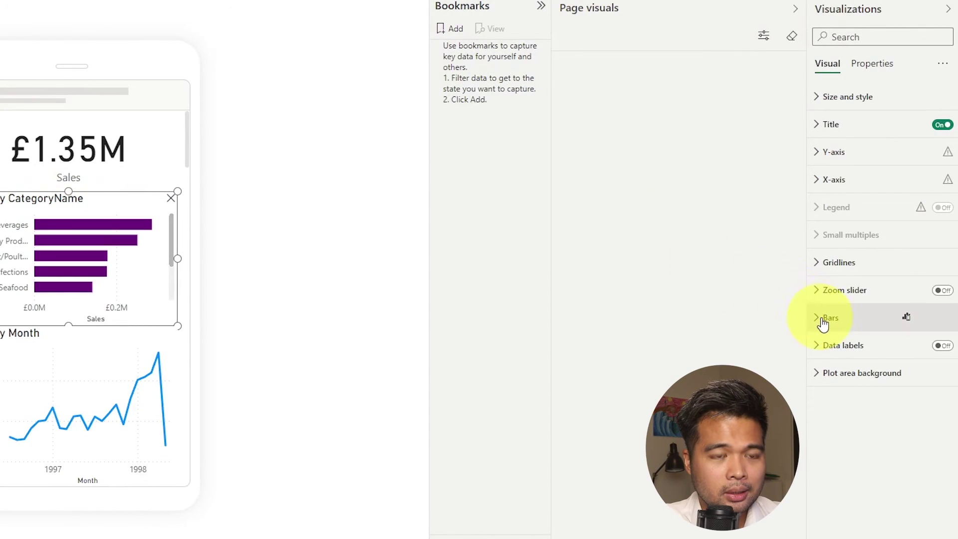
click(817, 321)
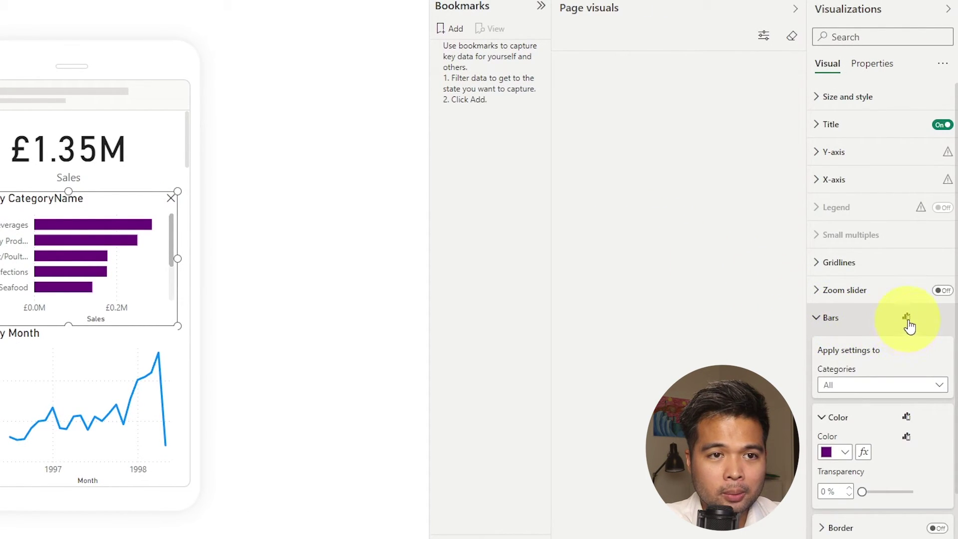
mouse_move(909, 320)
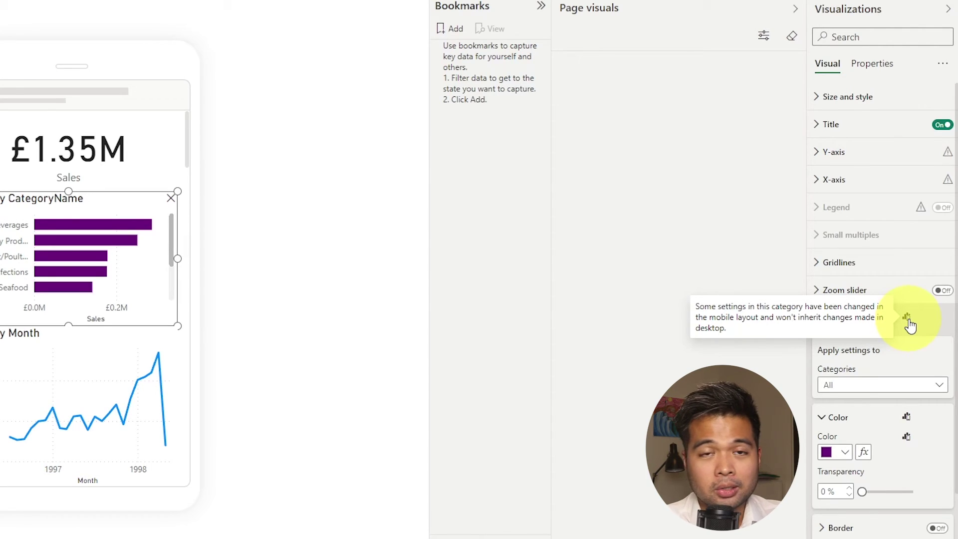
scroll(908, 315, down, 1)
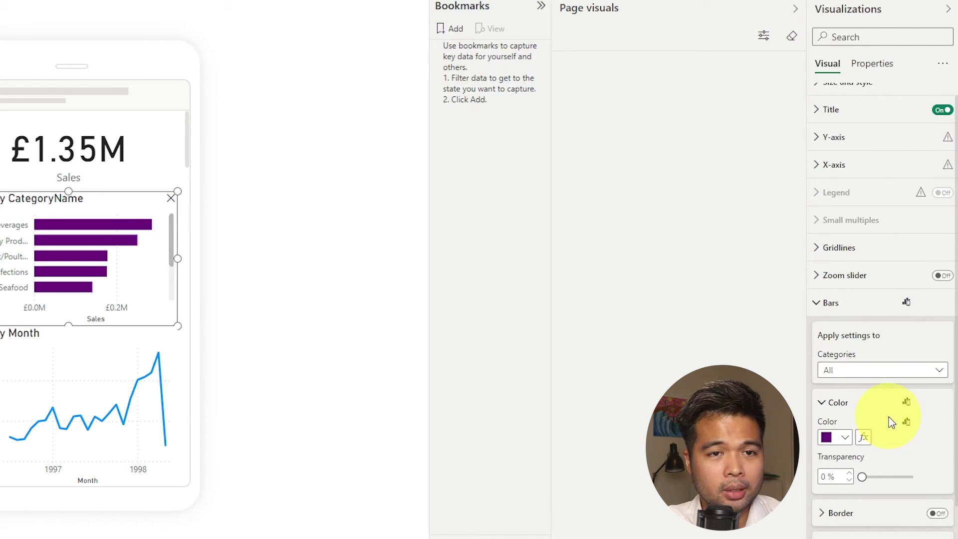
scroll(899, 422, down, 3)
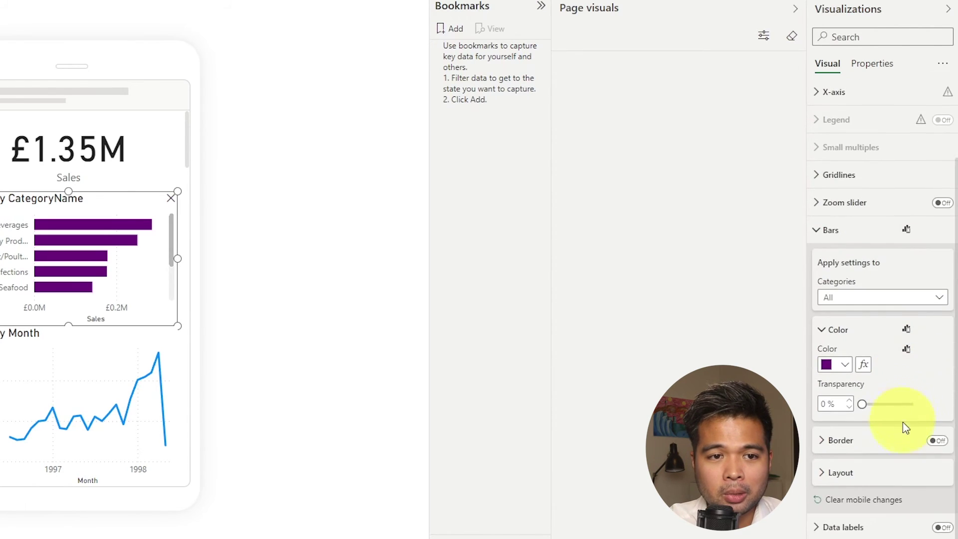
click(861, 505)
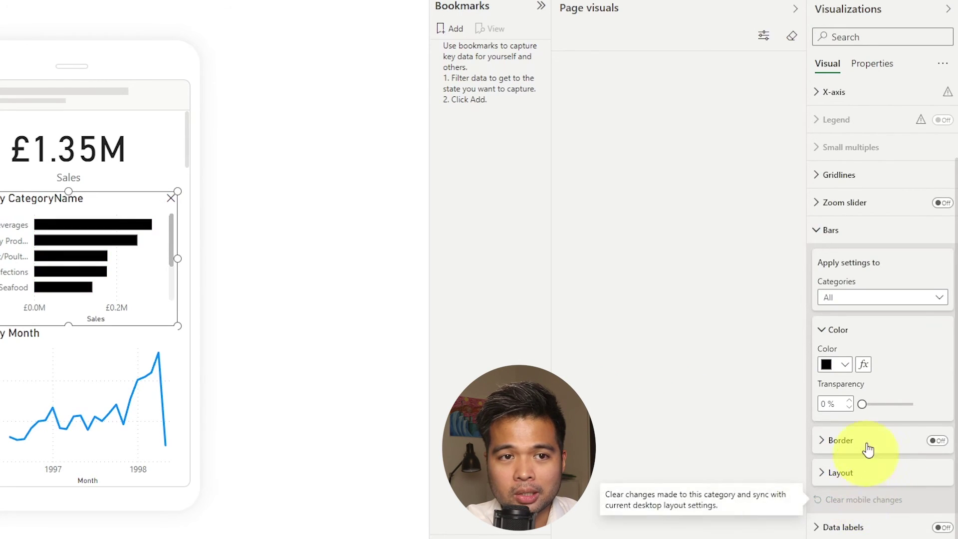